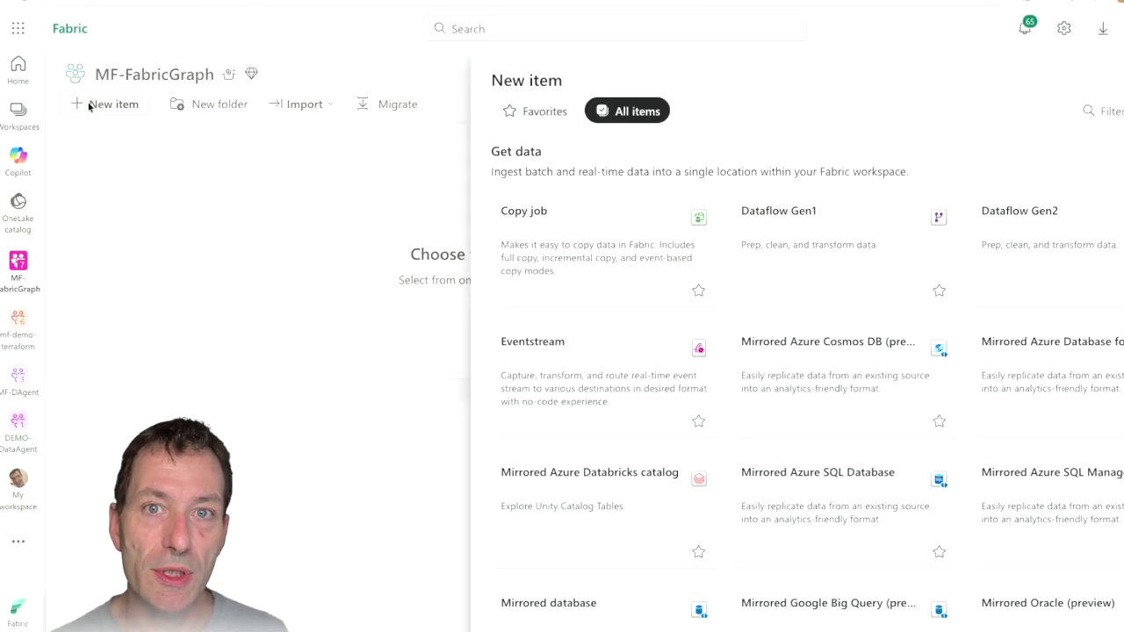
Create a new lakehouse named MFGraphLakehouseDemo in the MF-FabricGraph workspace with lakehouse schemas disabled.
click(1109, 112)
text(lake)
click(580, 395)
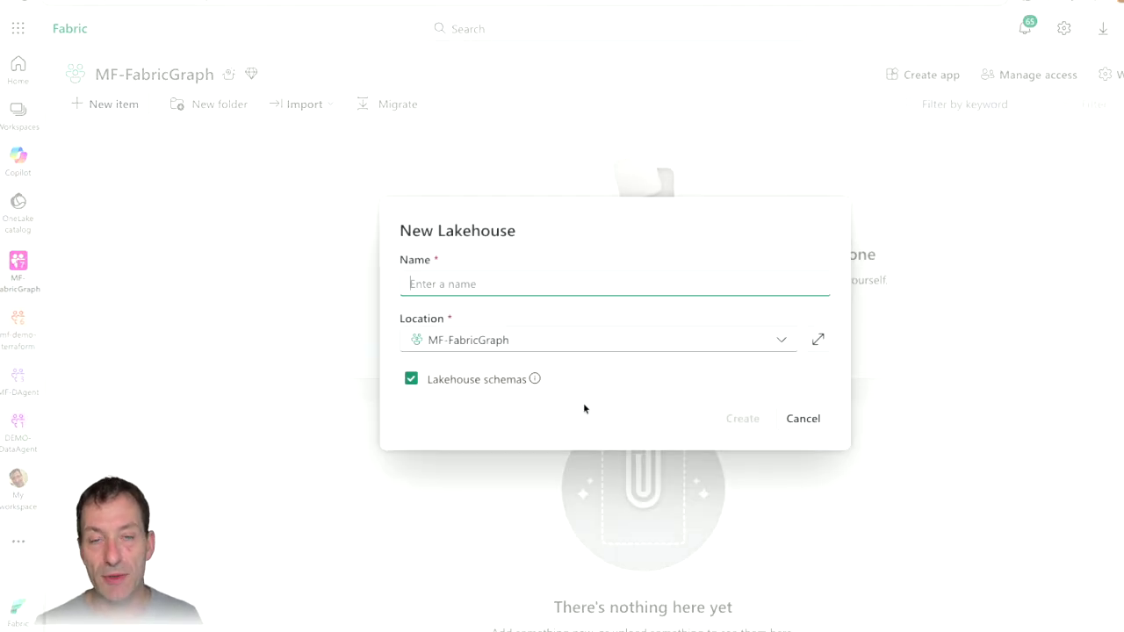
text(MFGraphLakehouseDemo)
click(410, 378)
click(743, 418)
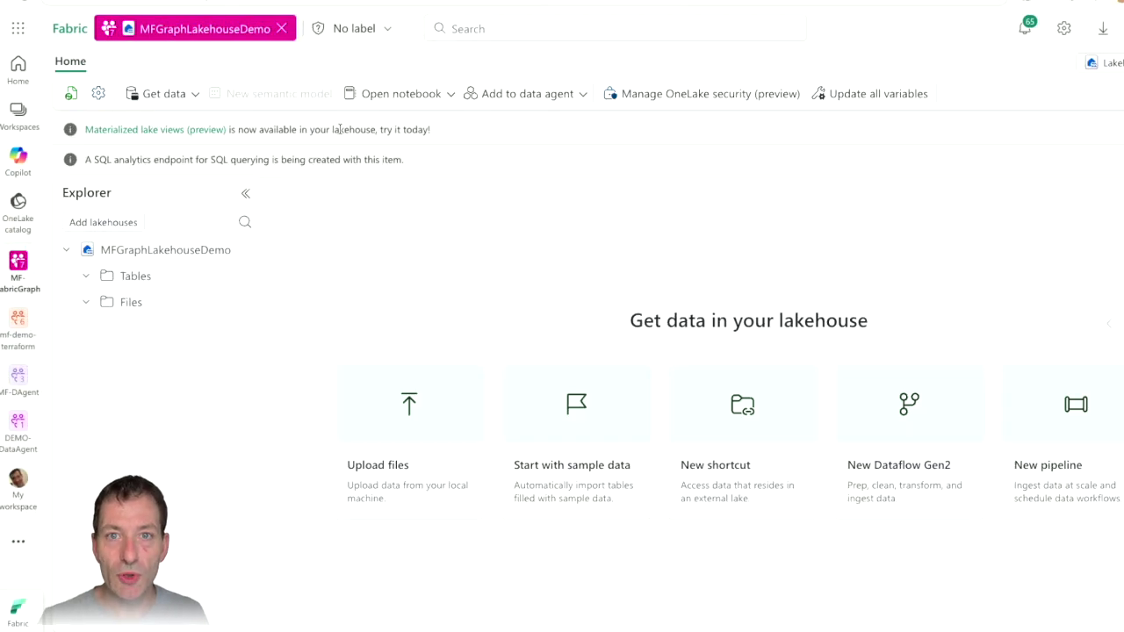
Upload the customers, employees, orders, product and vendor CSV files to the lakehouse and show its Files folder.
click(398, 386)
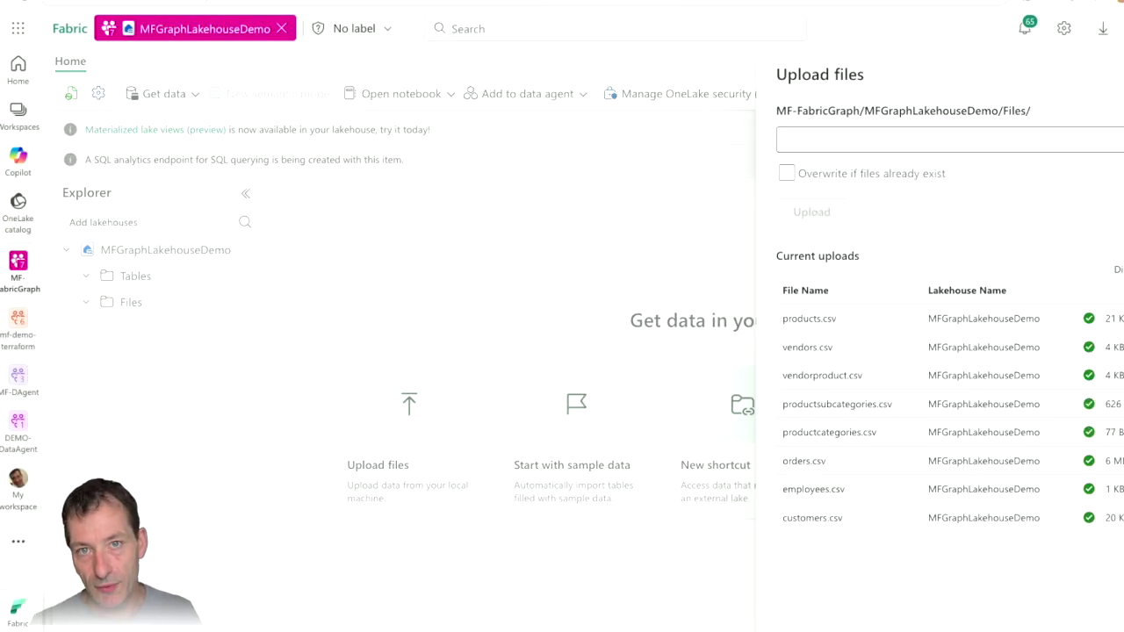
click(131, 300)
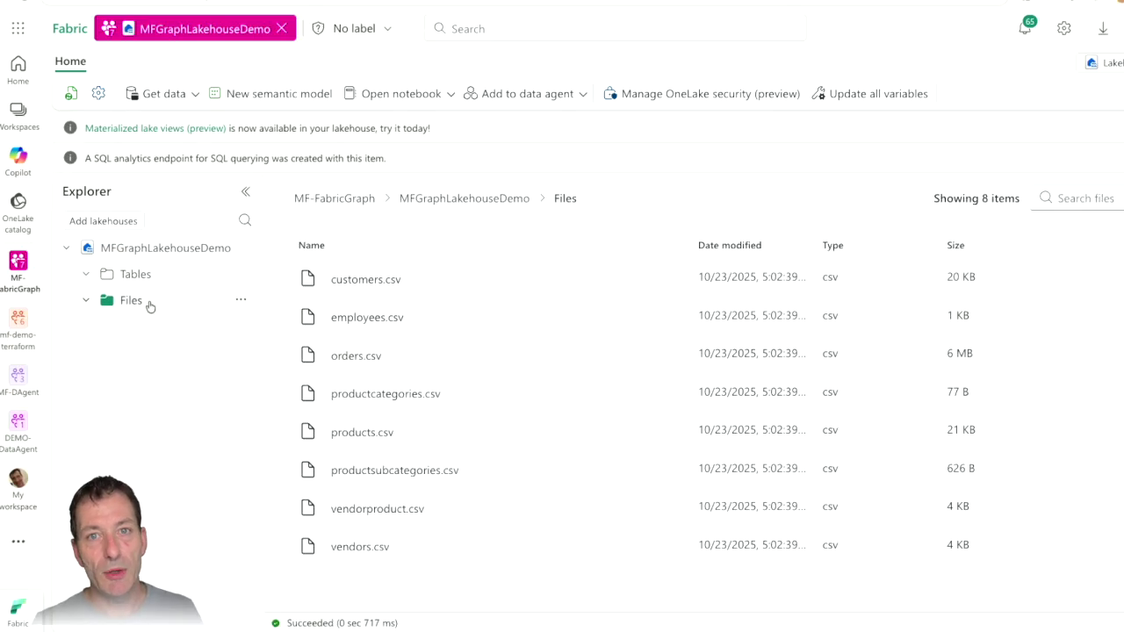
Create a graph model item named MFGraphDemo in the MF-FabricGraph workspace.
click(134, 103)
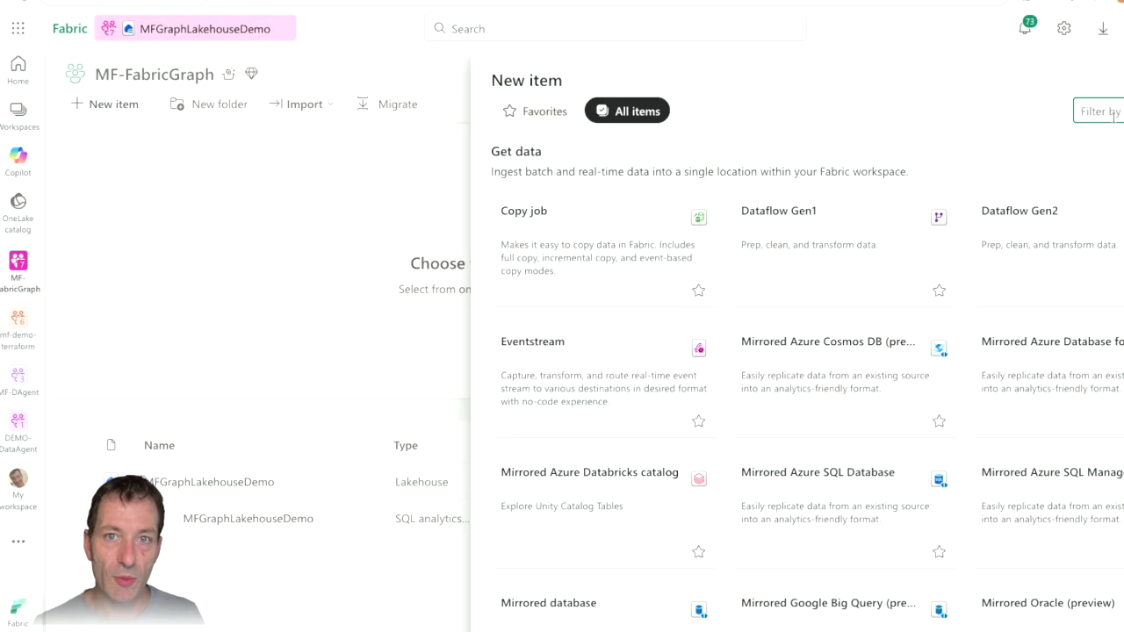
text(graph)
click(705, 274)
text(MFGraphDemo)
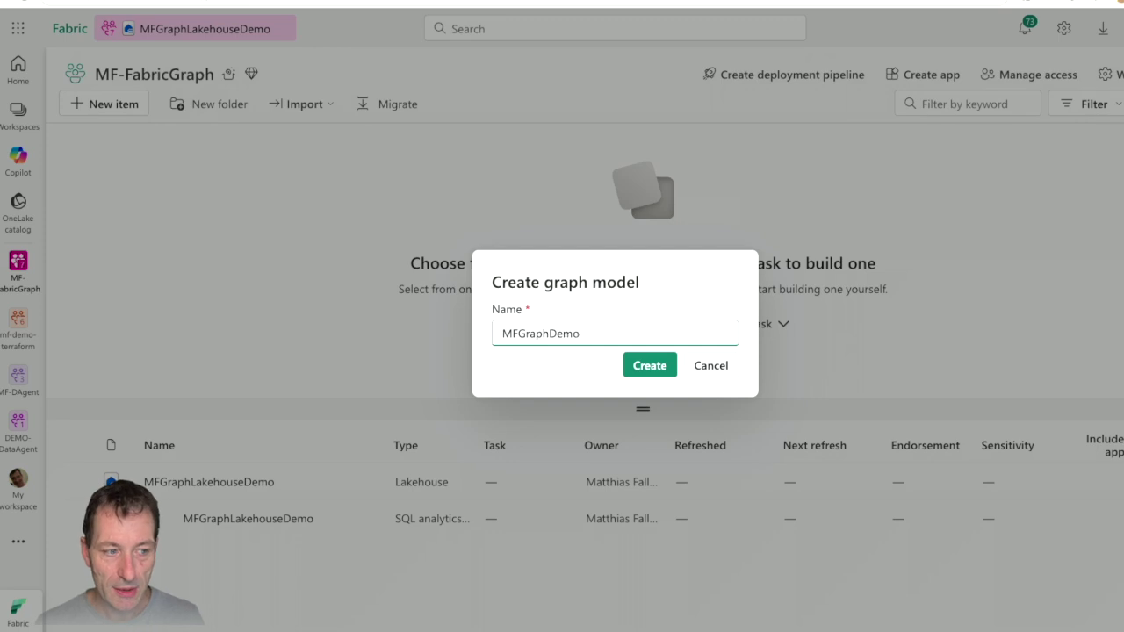
click(650, 365)
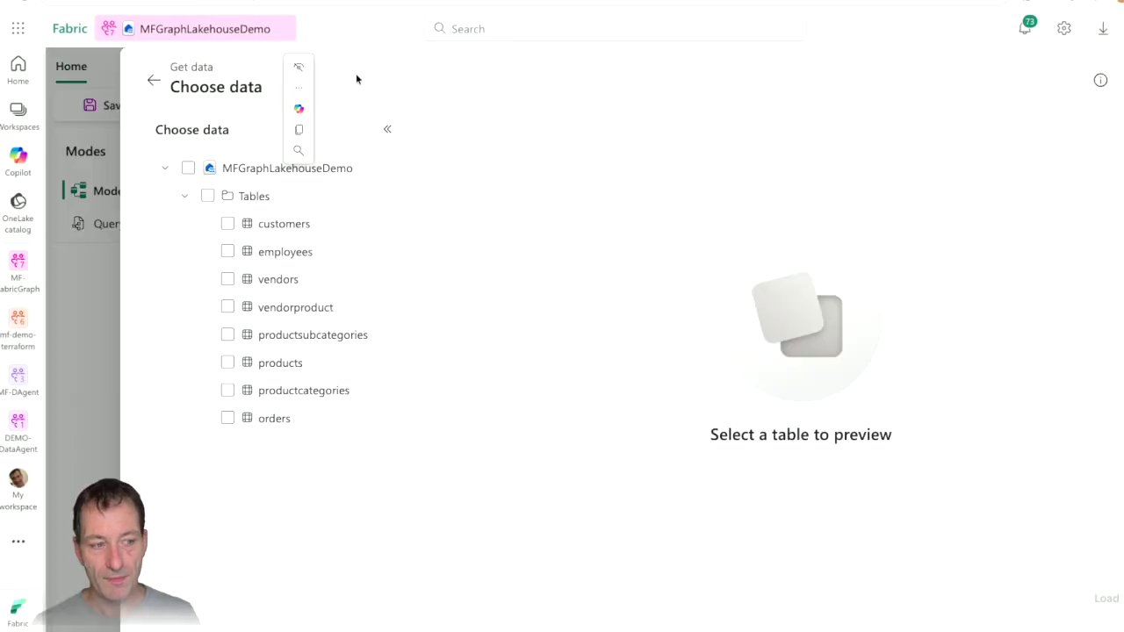
Load all tables of MFGraphLakehouseDemo into the graph model.
click(209, 193)
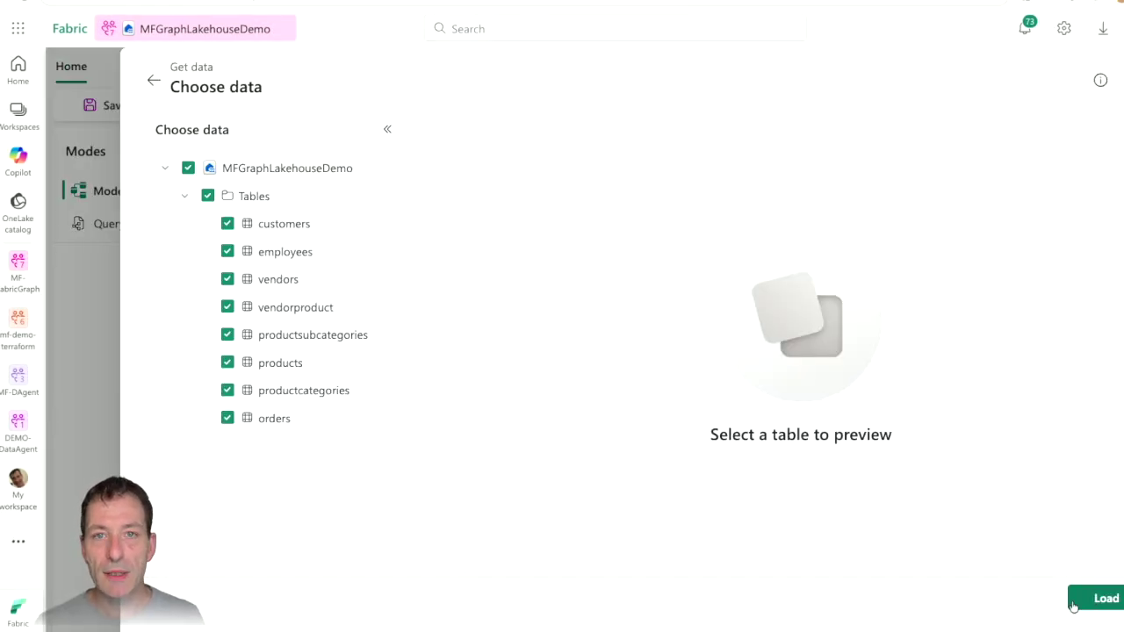
click(1097, 598)
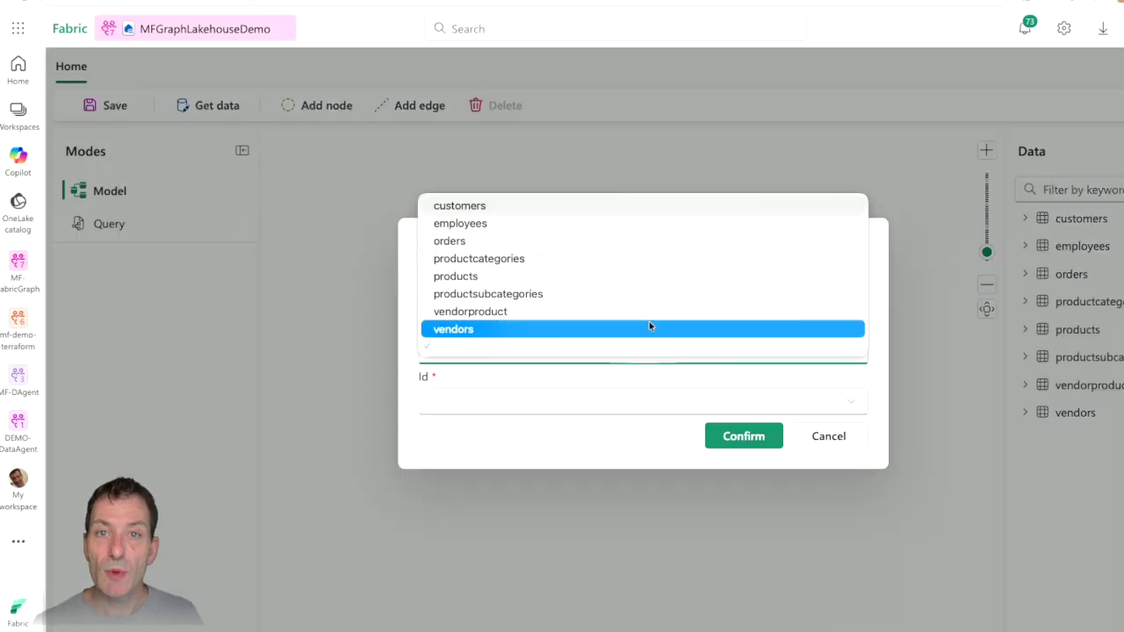
Add graph nodes mapped to the products and orders tables, labelling the orders node Order, and choose their ID columns.
click(649, 273)
click(641, 397)
click(654, 213)
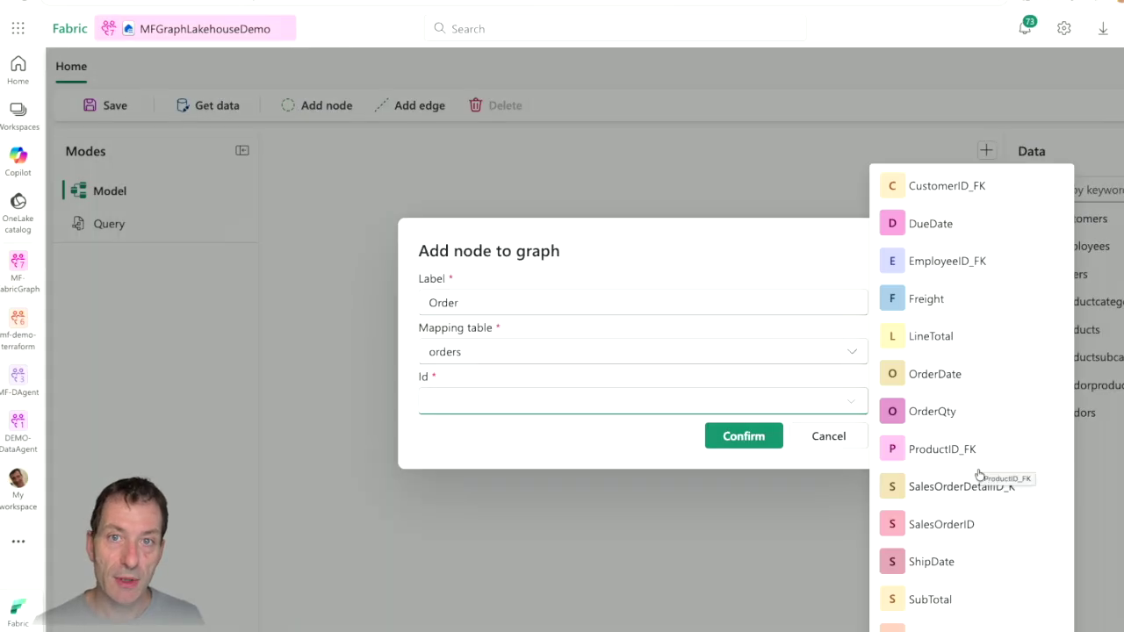
click(979, 472)
click(777, 436)
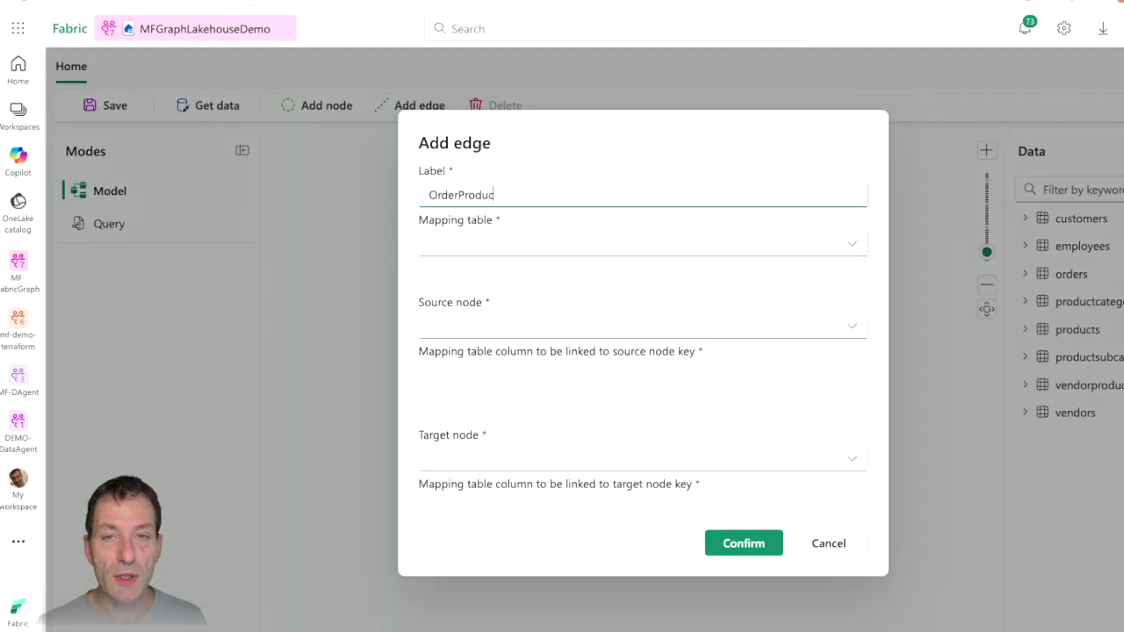
Label the new edge OrderProduct and open its mapping table choices.
text(t)
key(Tab)
click(631, 243)
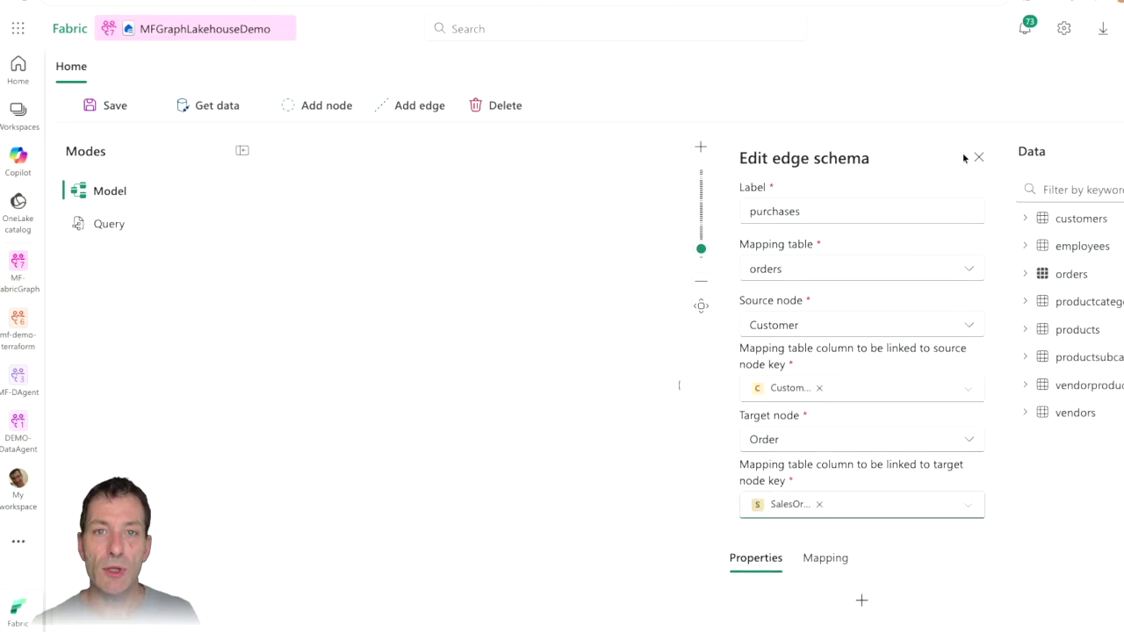
Relabel the Order-to-Product edge as contains, map it to the orders table, and start mapping another new node.
click(977, 144)
click(727, 410)
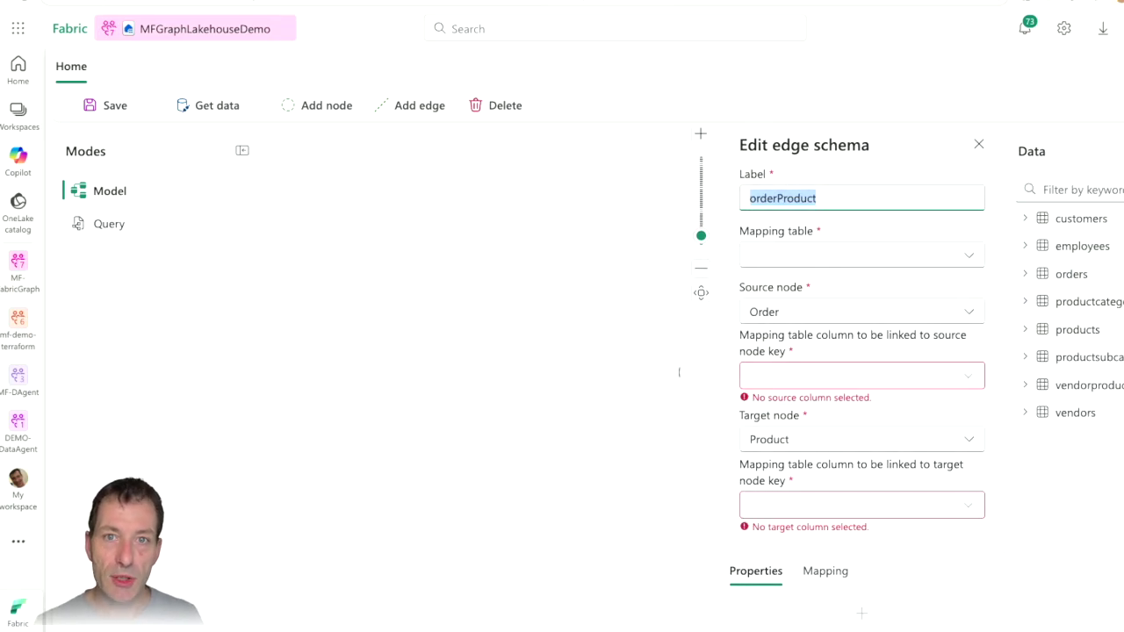
text(contains)
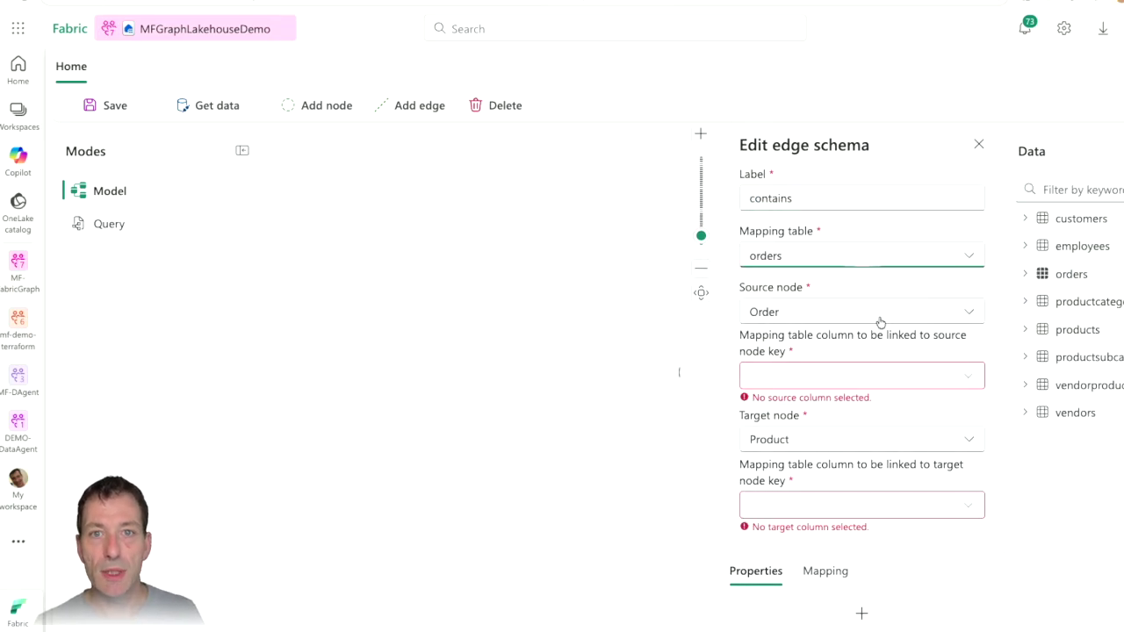
click(861, 375)
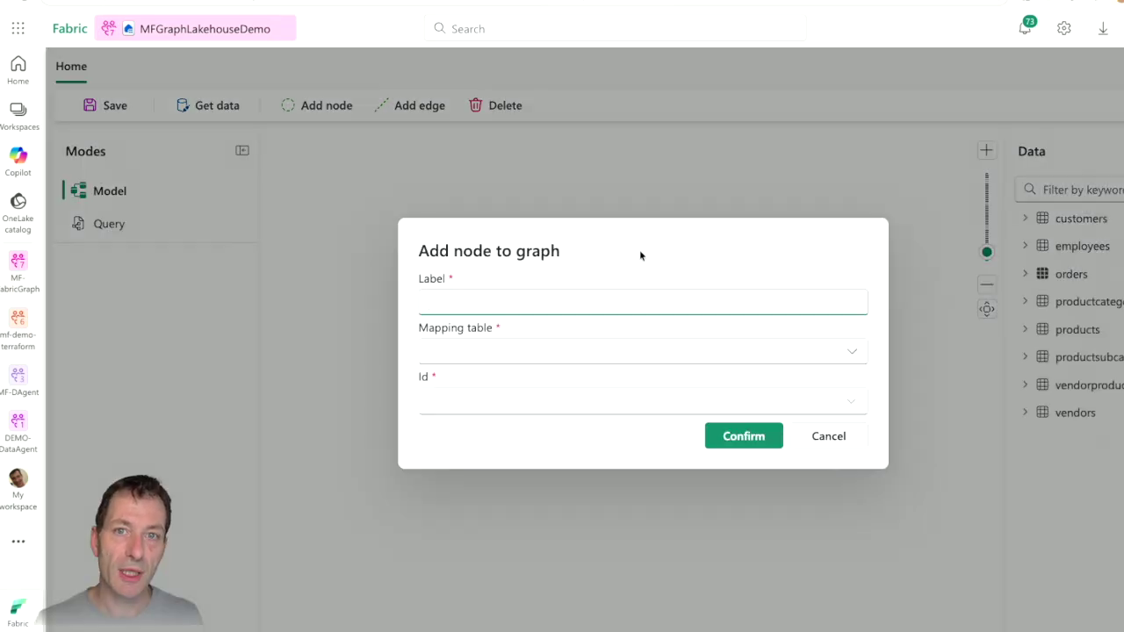
click(544, 351)
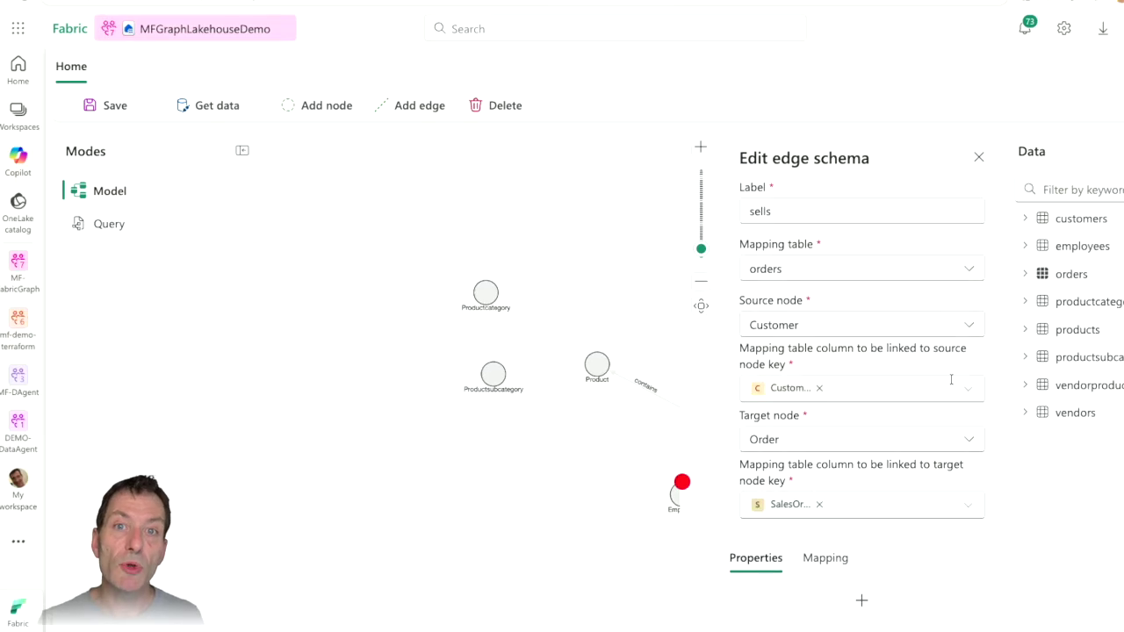
Relabel the edge from Product to Productsubcategory as isOfType and save the graph model.
click(979, 159)
click(537, 367)
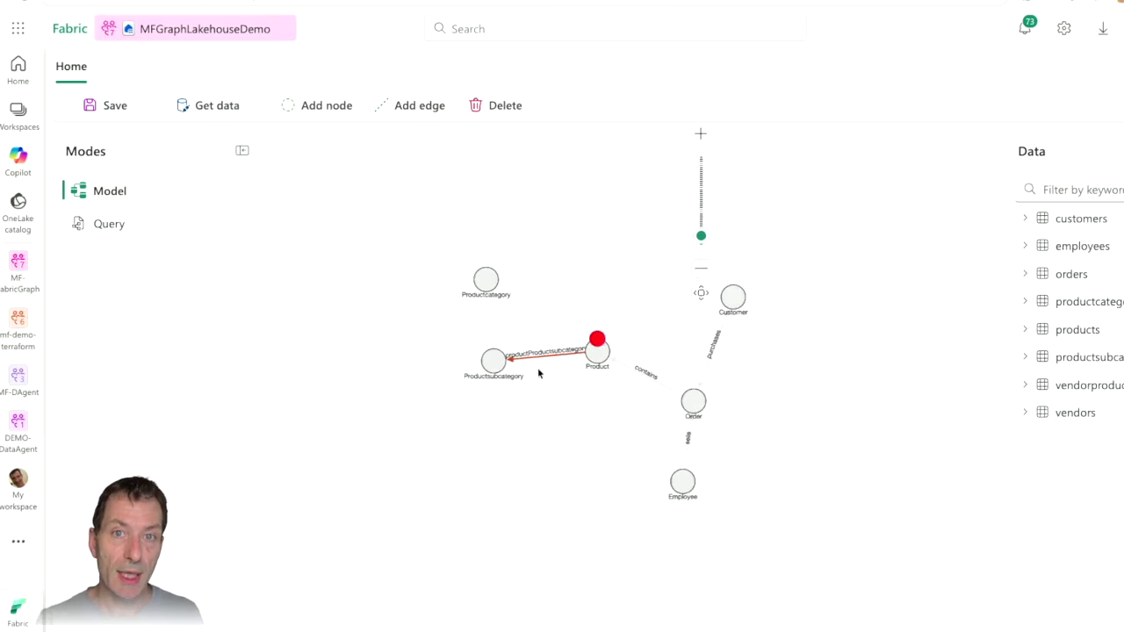
triple_click(766, 197)
text(isOfType)
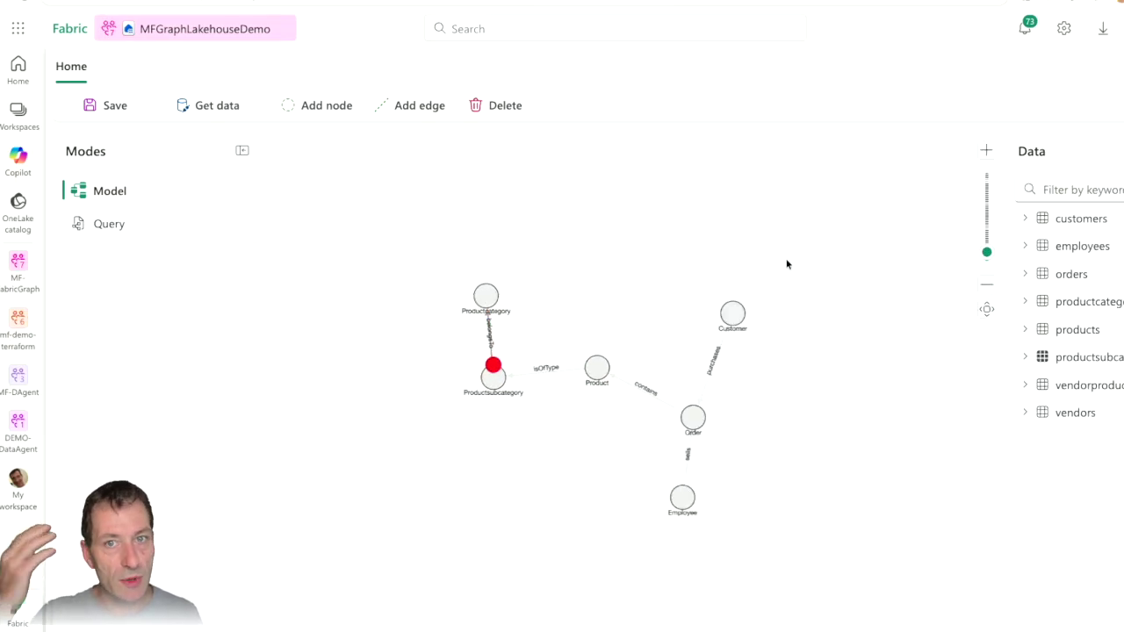
click(90, 104)
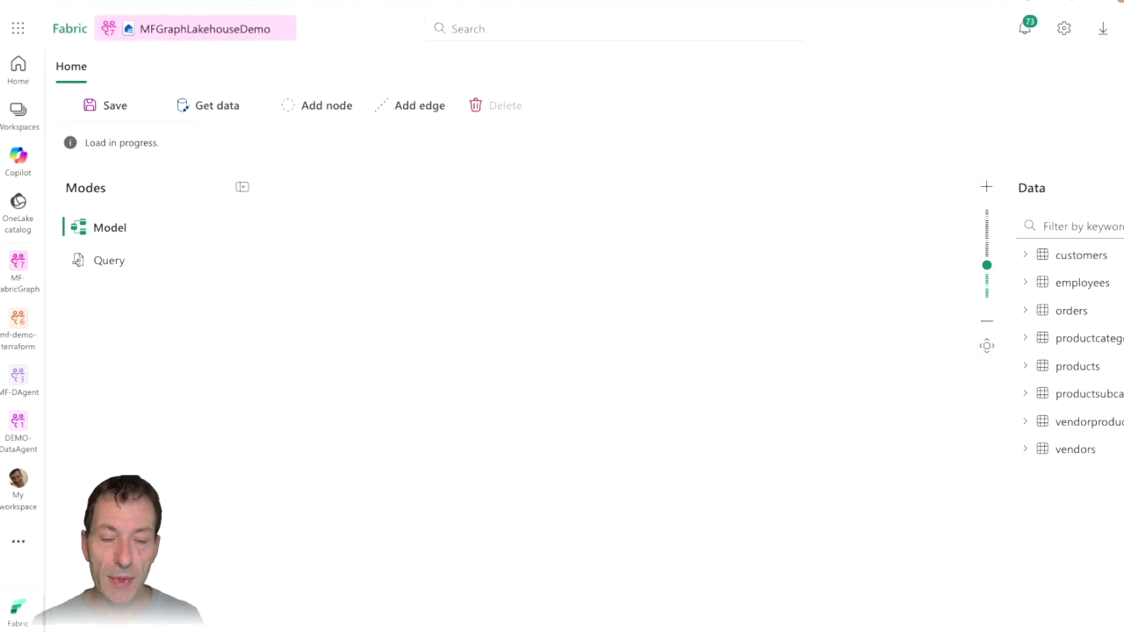
Try to query the graph with the Product, Order and Customer nodes, and dismiss the error details.
click(110, 225)
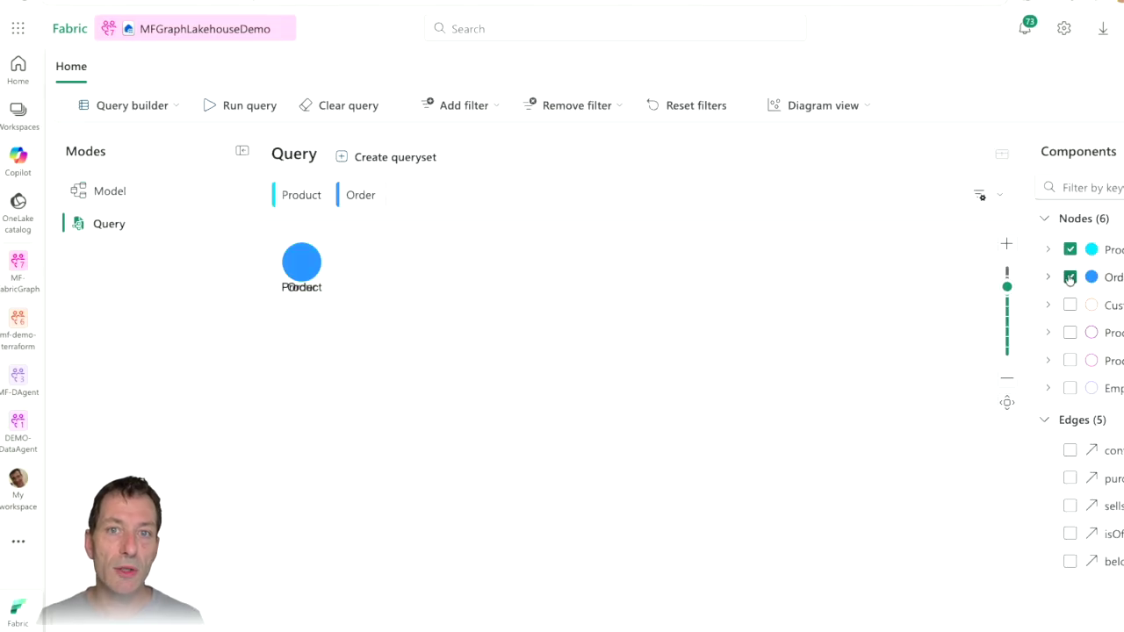
click(259, 109)
click(467, 335)
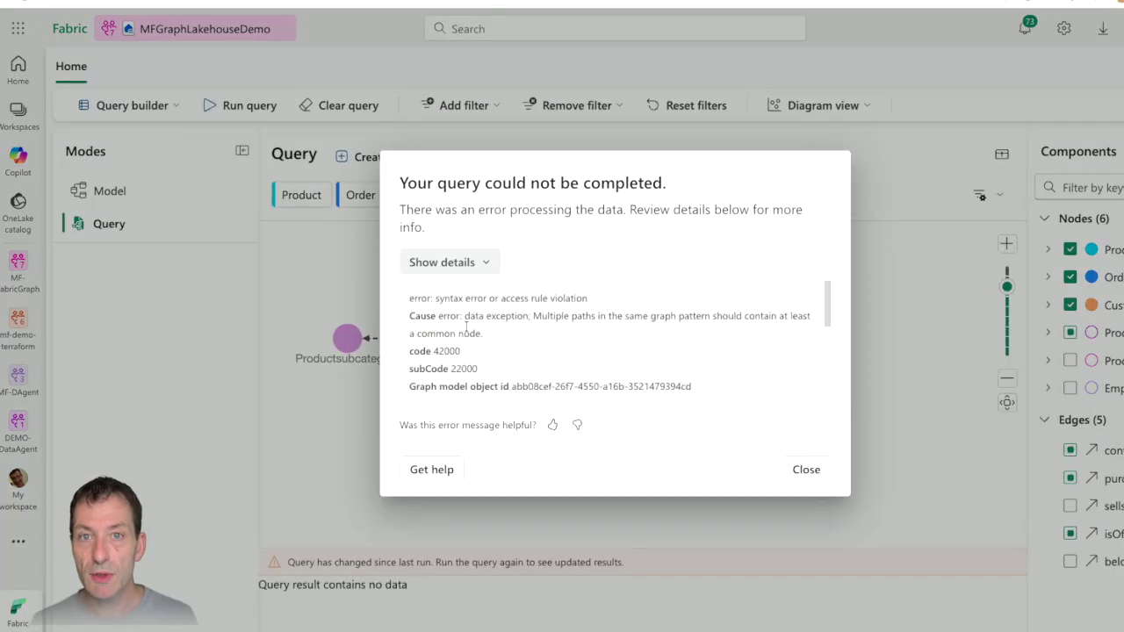
click(805, 469)
Clear and reselect the orders column linked to the source node key of the purchases edge from Customer to Order.
click(741, 462)
click(804, 391)
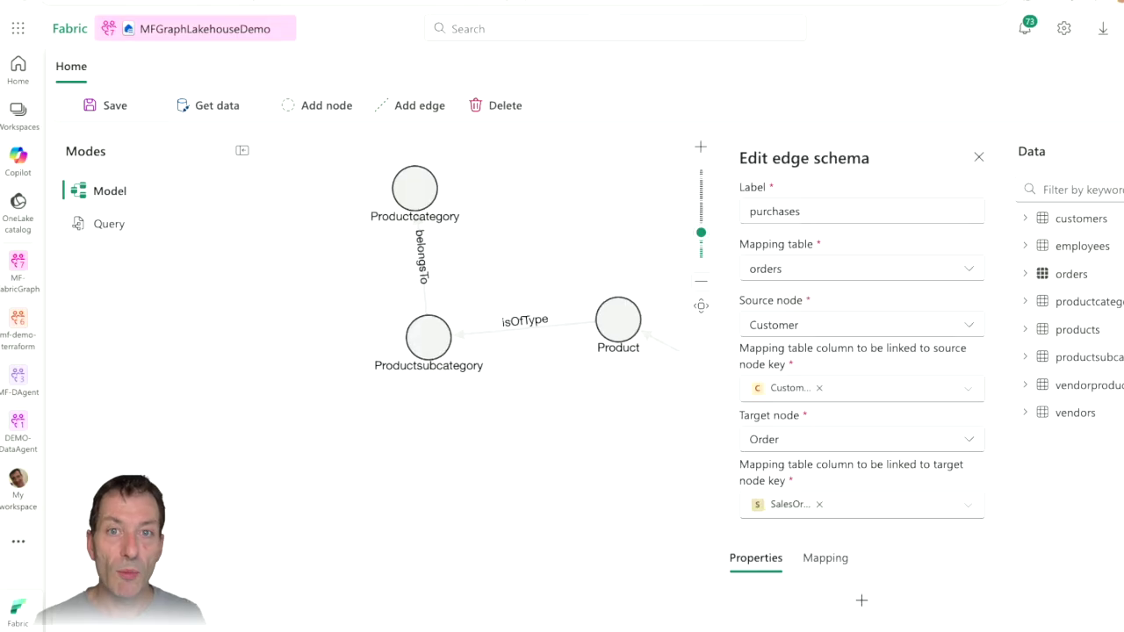
click(818, 384)
click(1065, 167)
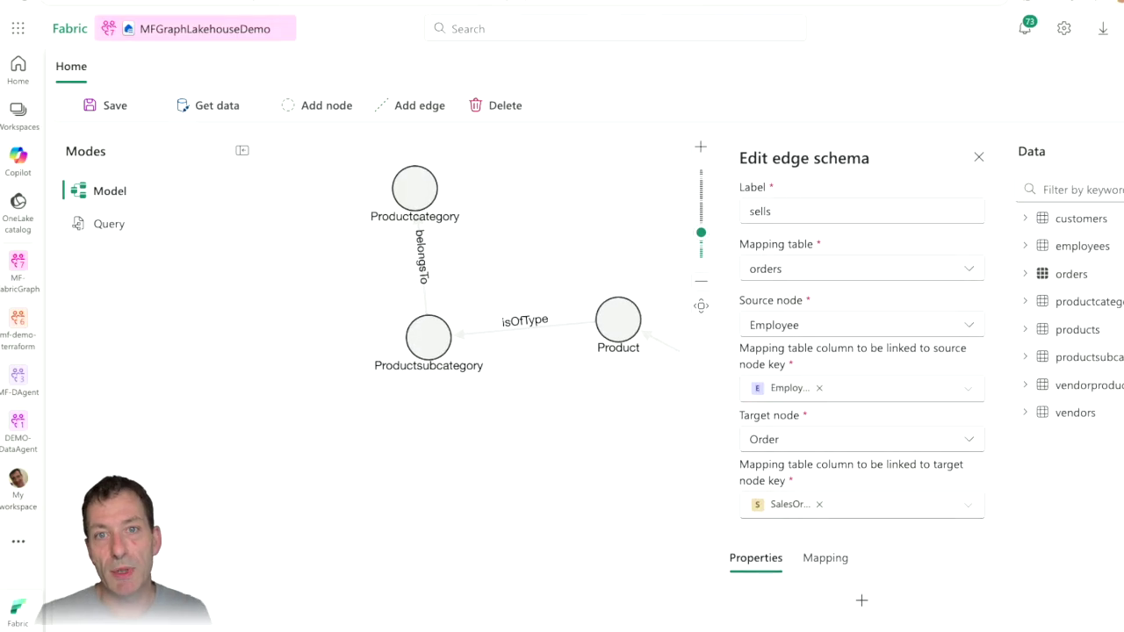
Clear and reselect the source key column of the sells edge from Employee to Order, and close the edge schemas.
click(820, 388)
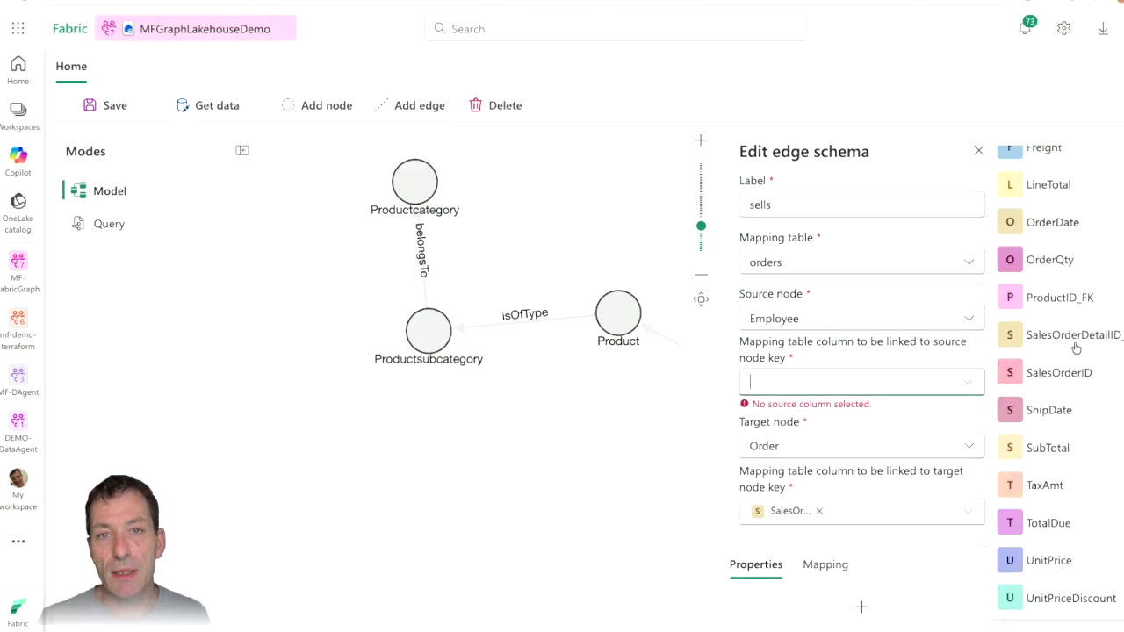
scroll(1074, 346, up, 3)
click(1080, 234)
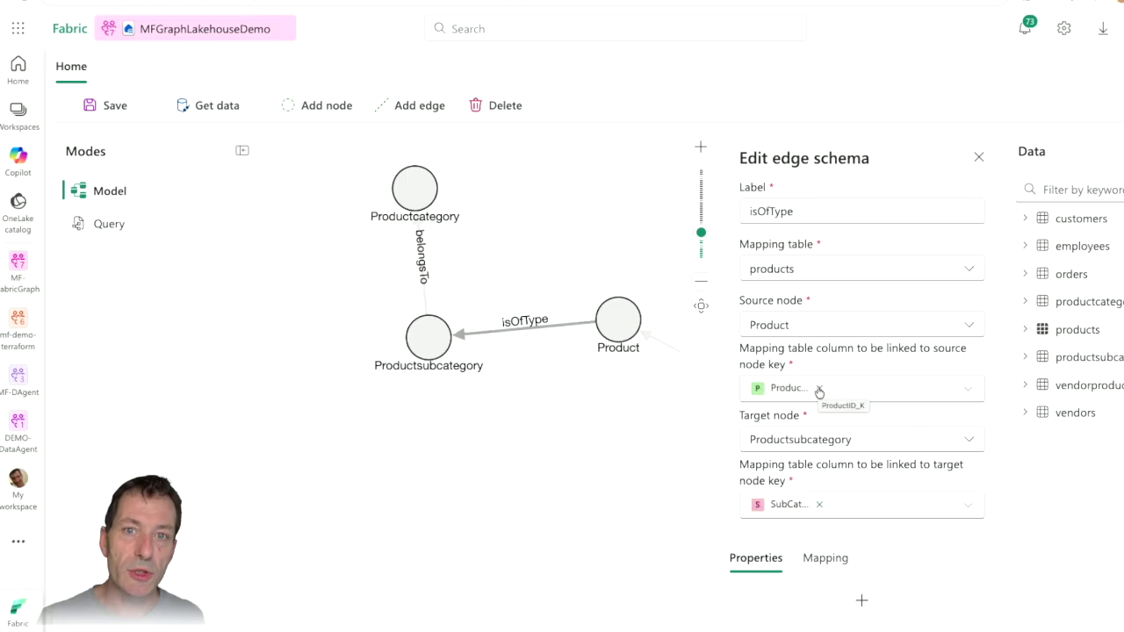
click(979, 156)
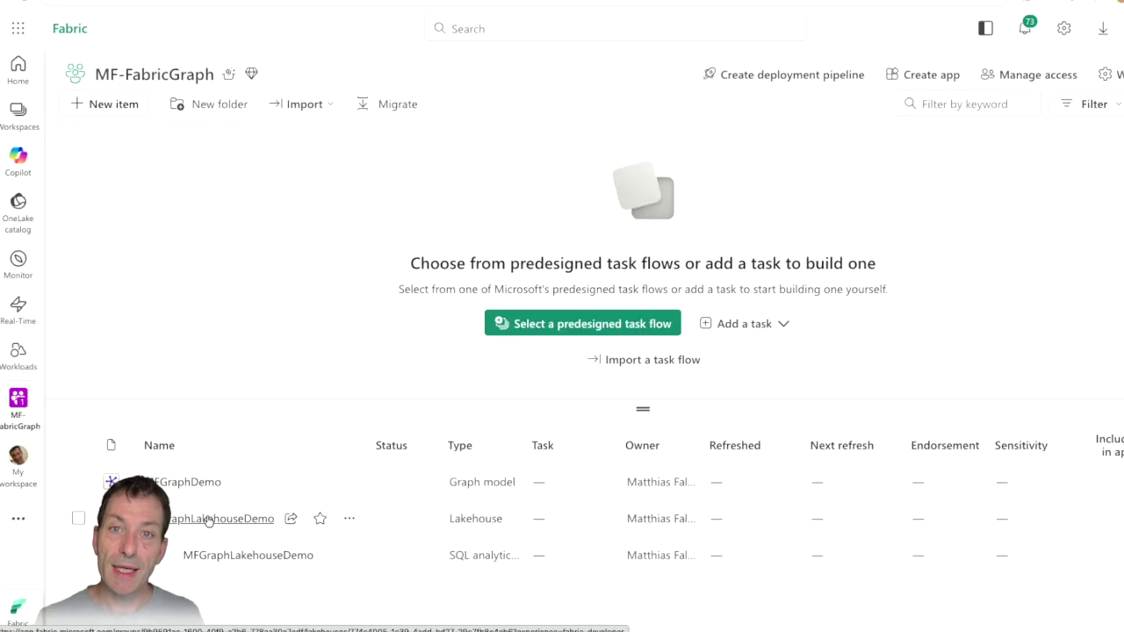
Open the MFGraphLakehouseDemo lakehouse from the workspace, and close it again.
click(208, 520)
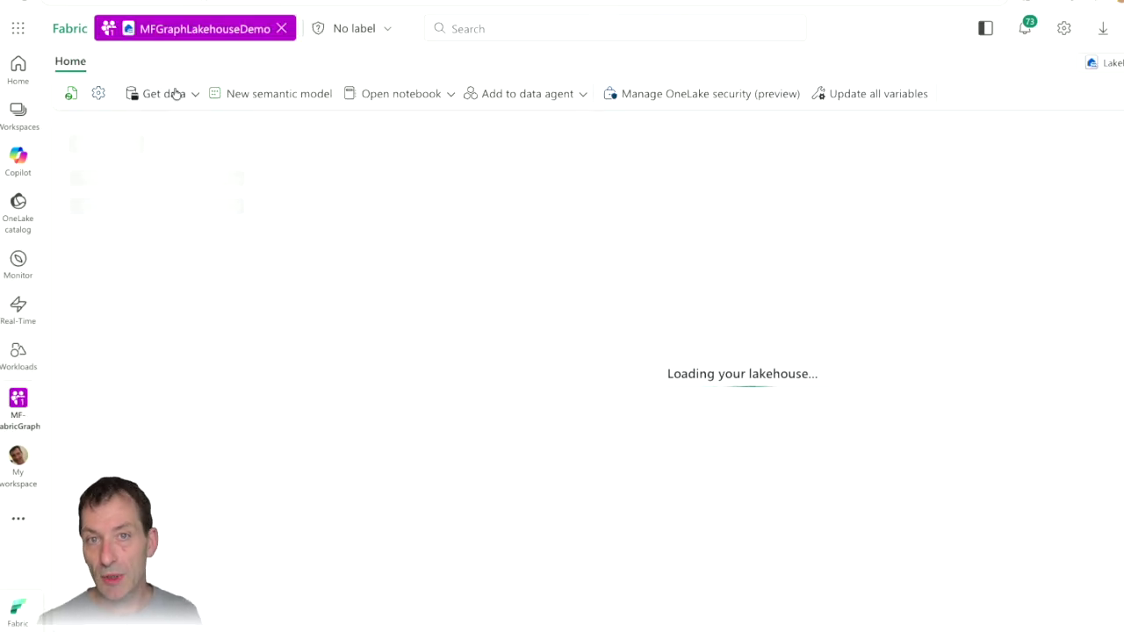
click(281, 29)
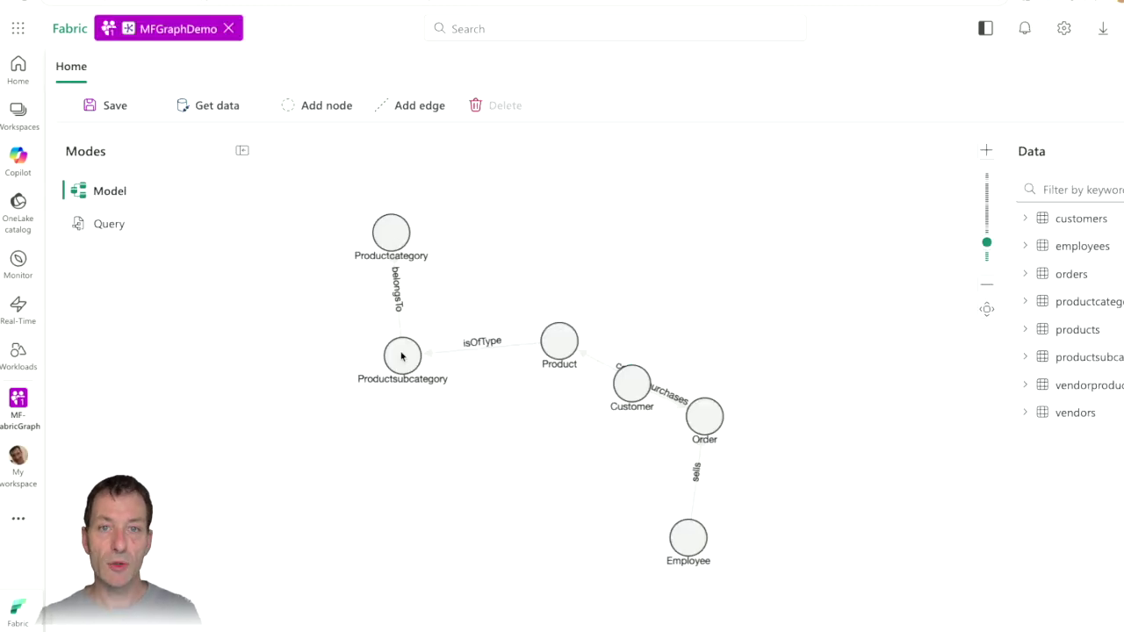
Rearrange the graph model so Customer sits above Order and Employee sits to the lower left of Order.
drag(632, 381, 673, 293)
drag(697, 414, 670, 399)
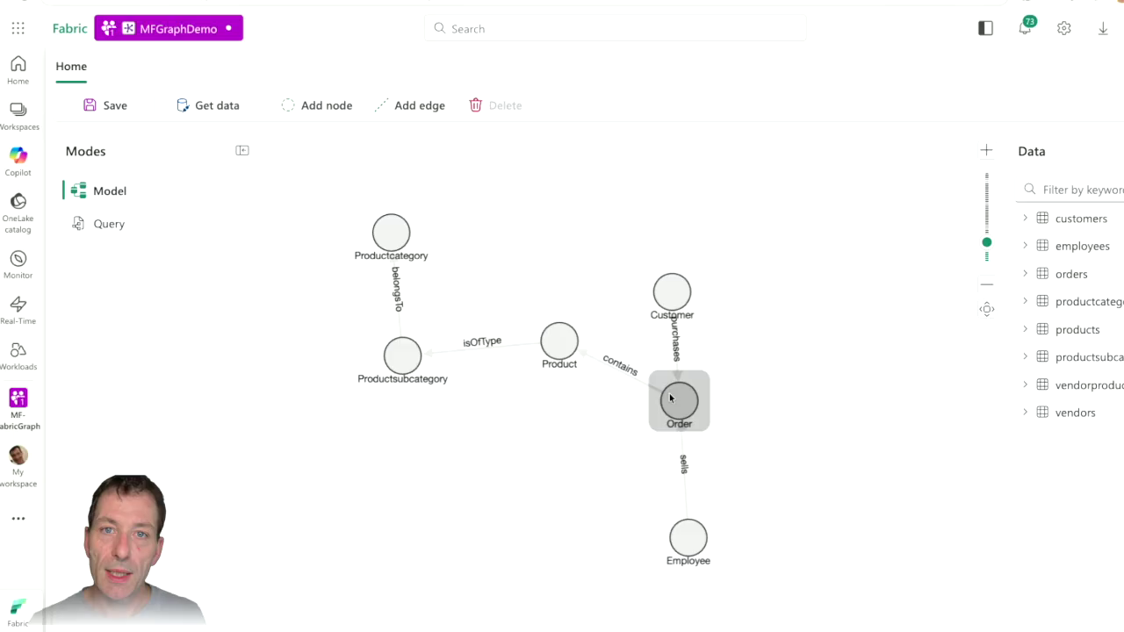
drag(688, 536, 551, 496)
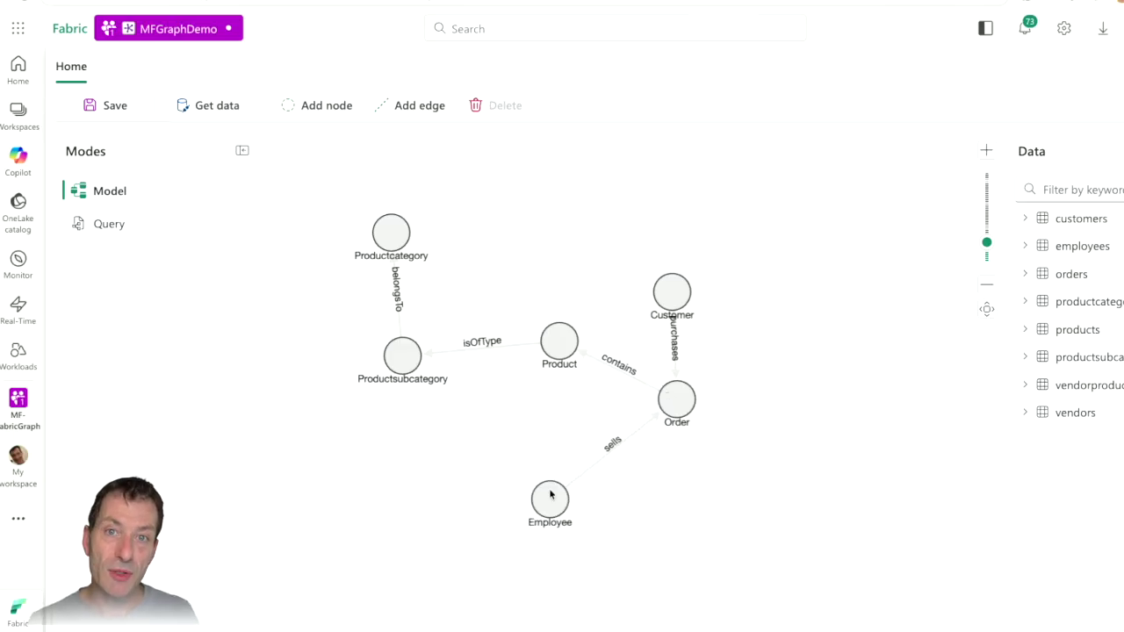
Start a graph query with the Product and Order nodes and place them apart on the query canvas.
click(112, 224)
click(1070, 249)
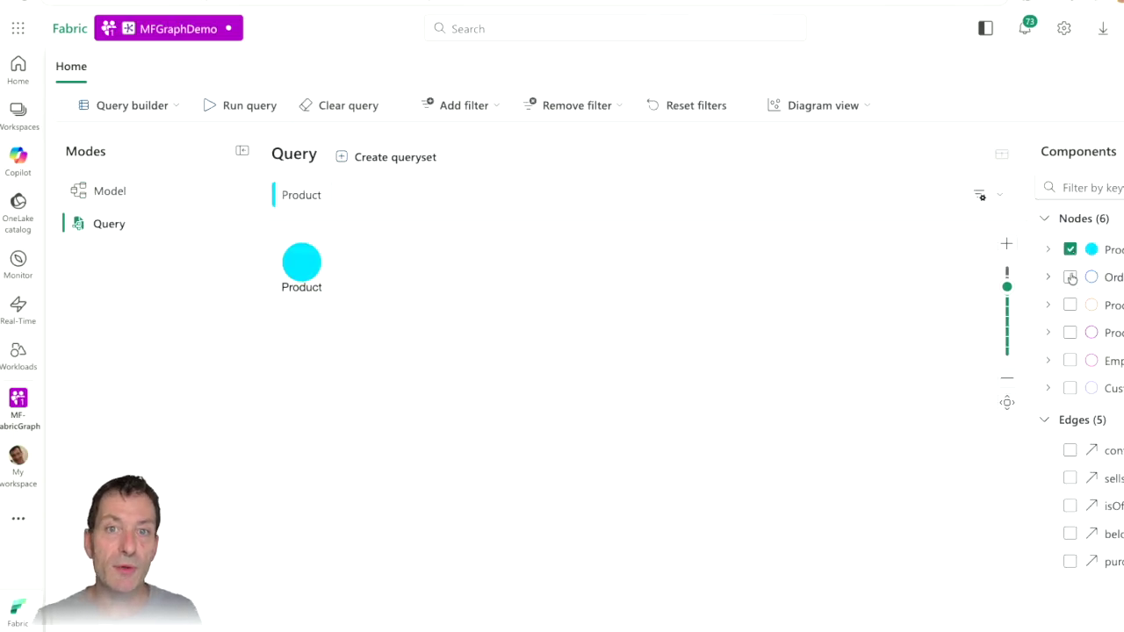
click(1071, 277)
drag(301, 261, 479, 286)
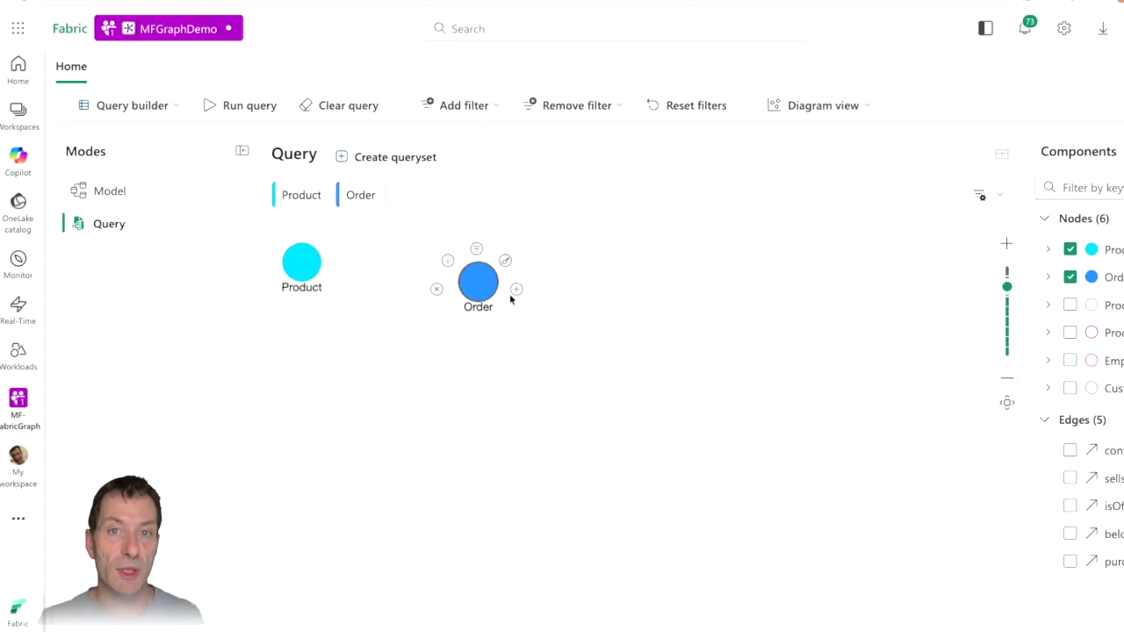
Connect Order to Product through the contains edge and run the query.
click(516, 289)
drag(656, 424, 704, 359)
click(468, 412)
click(252, 111)
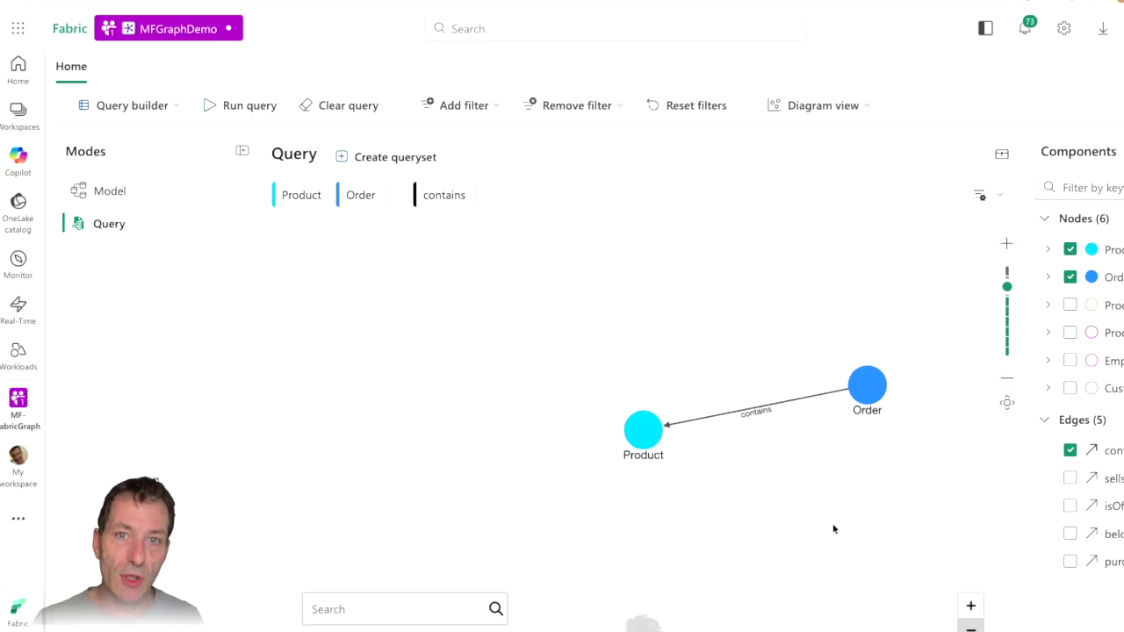
Give the query result diagram the full canvas and examine its nodes up close.
click(1002, 156)
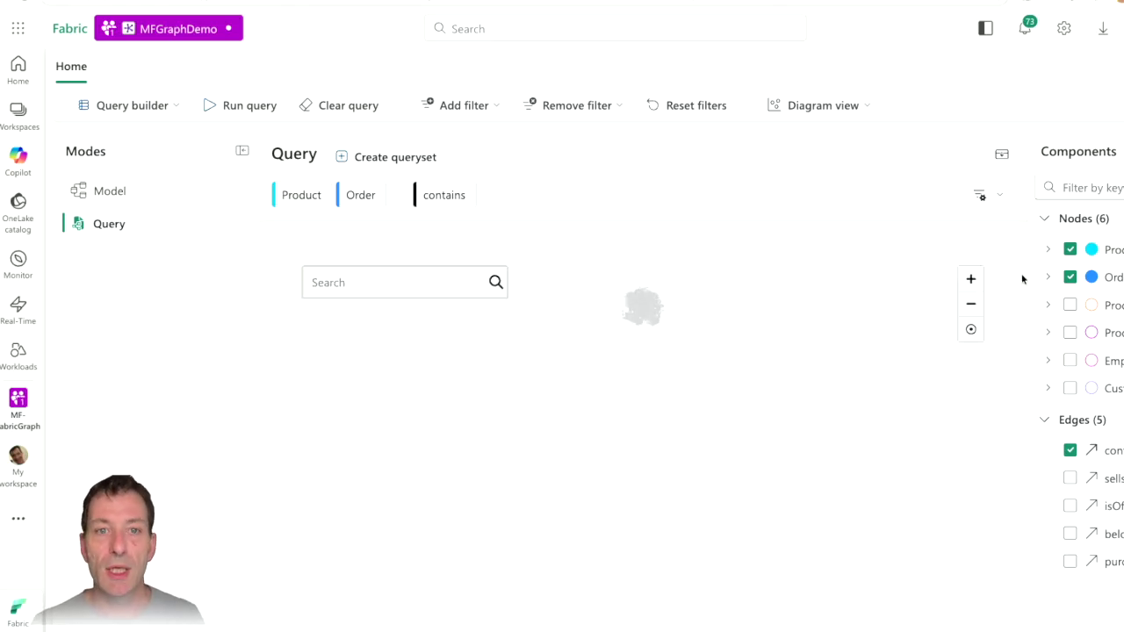
click(971, 280)
click(969, 279)
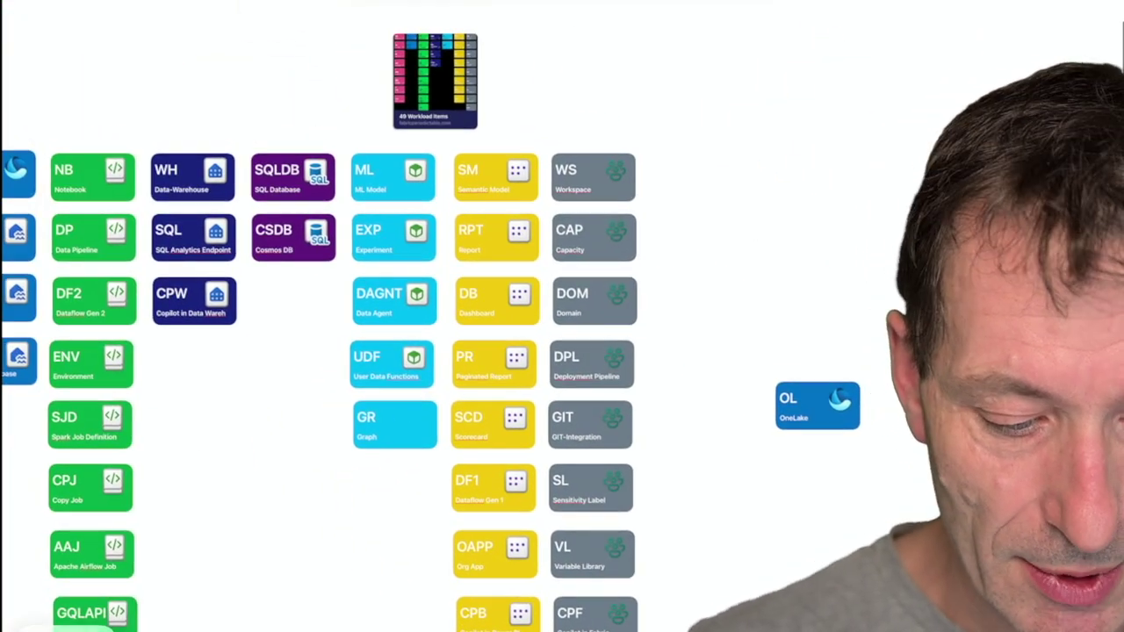
On the Freeform board, preview the 49 Workload Items link and open the details of the Graph item.
click(434, 81)
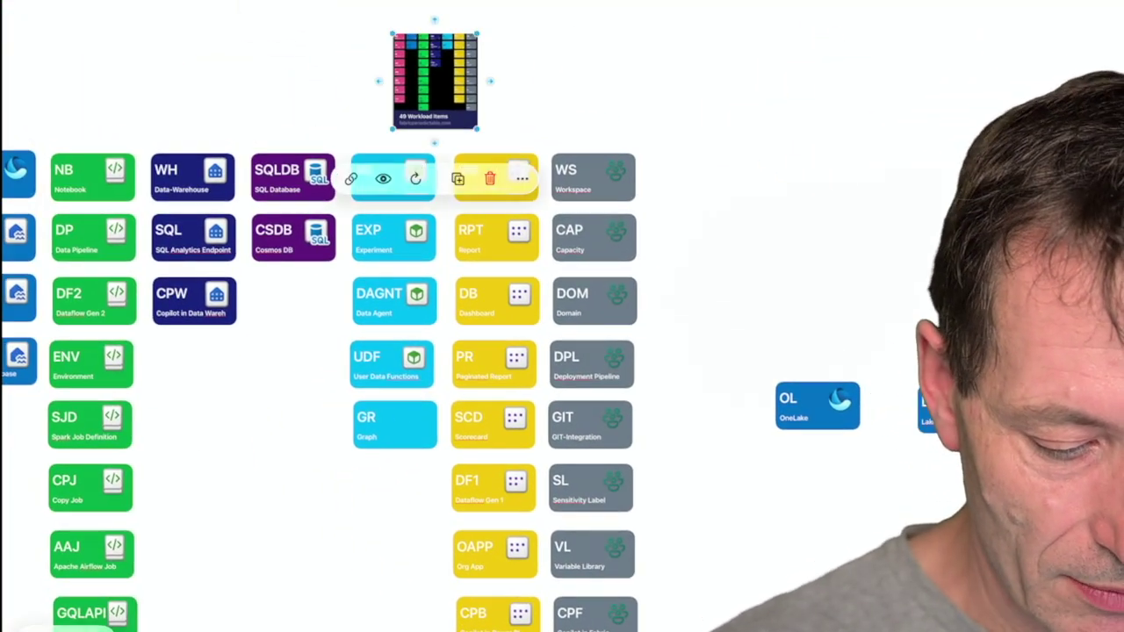
key(space)
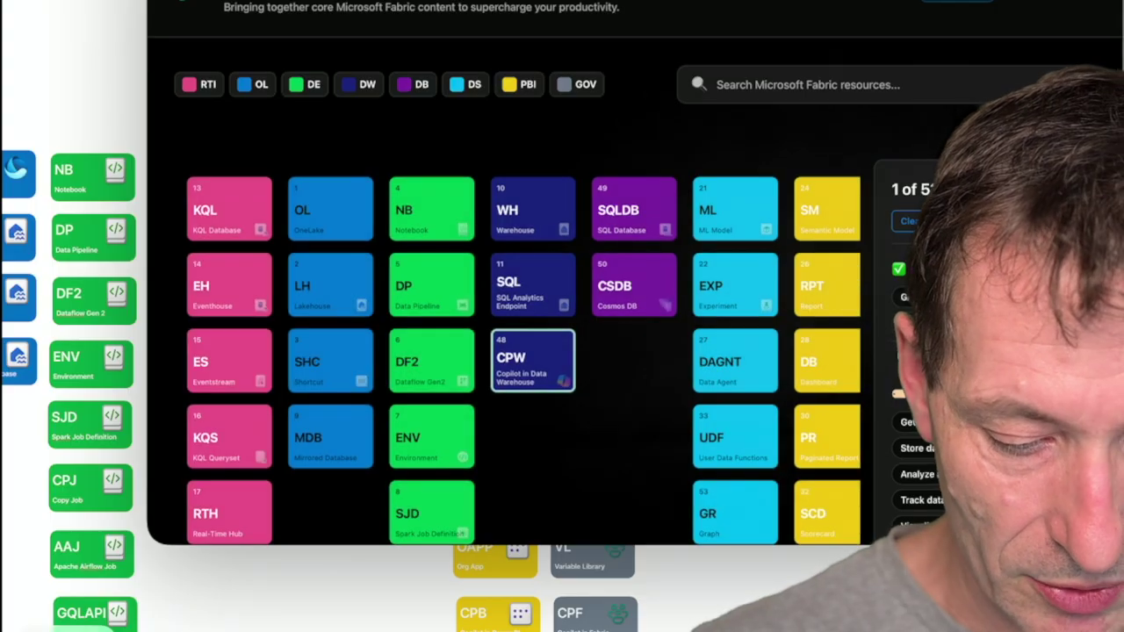
scroll(527, 351, down, 2)
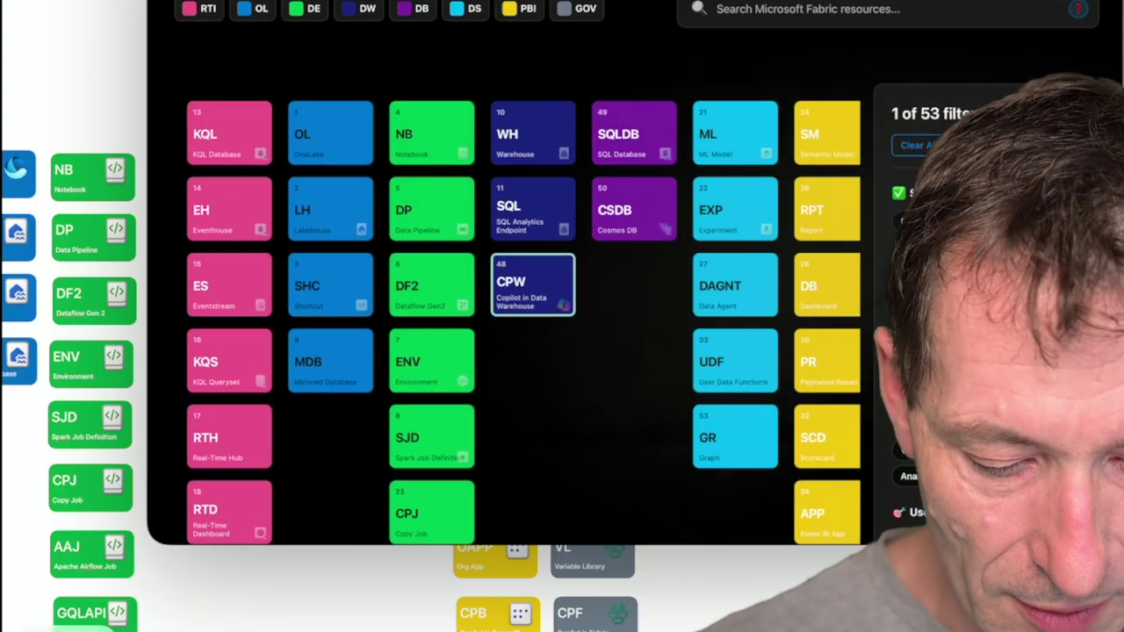
click(735, 436)
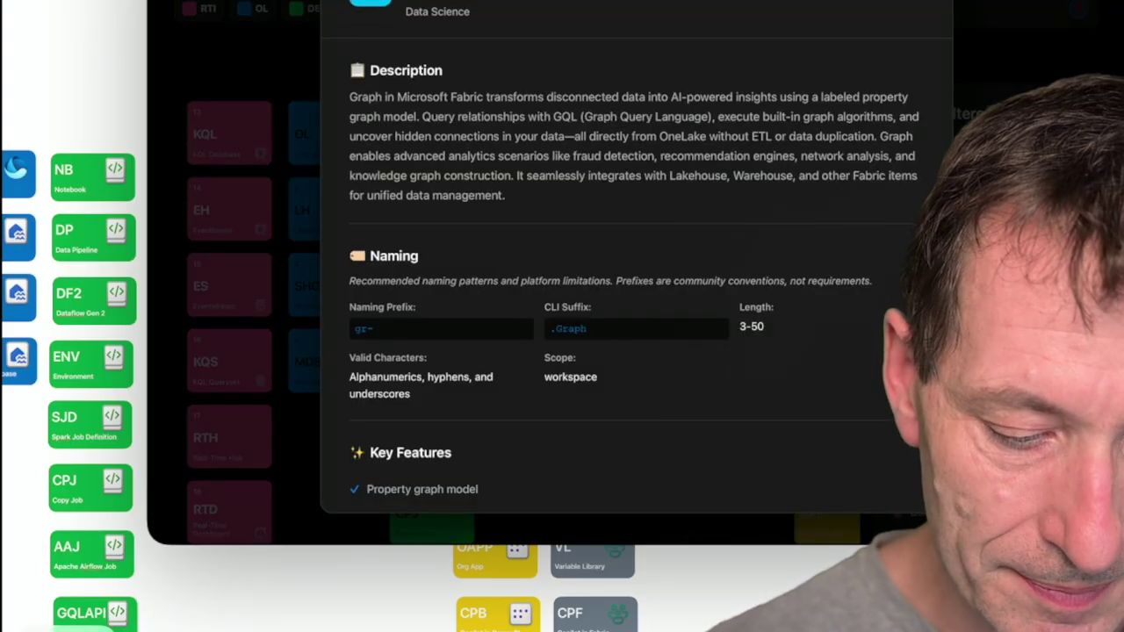
Read the Graph item's naming, key features, references, Fabric CLI and REST API sections, and close the preview.
scroll(597, 263, down, 6)
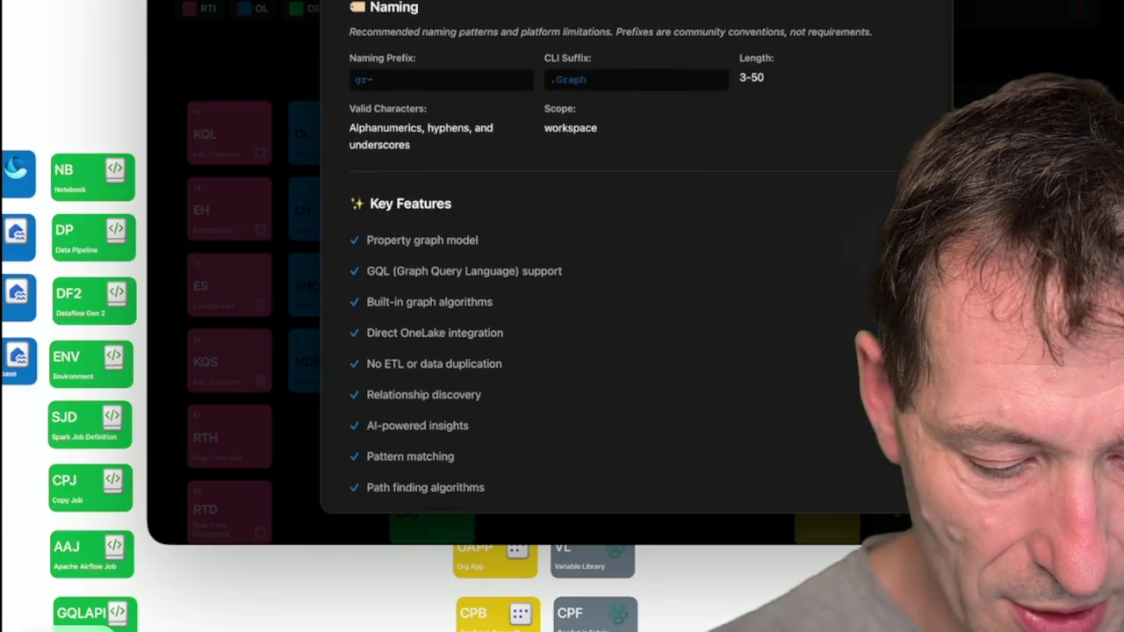
scroll(636, 263, down, 5)
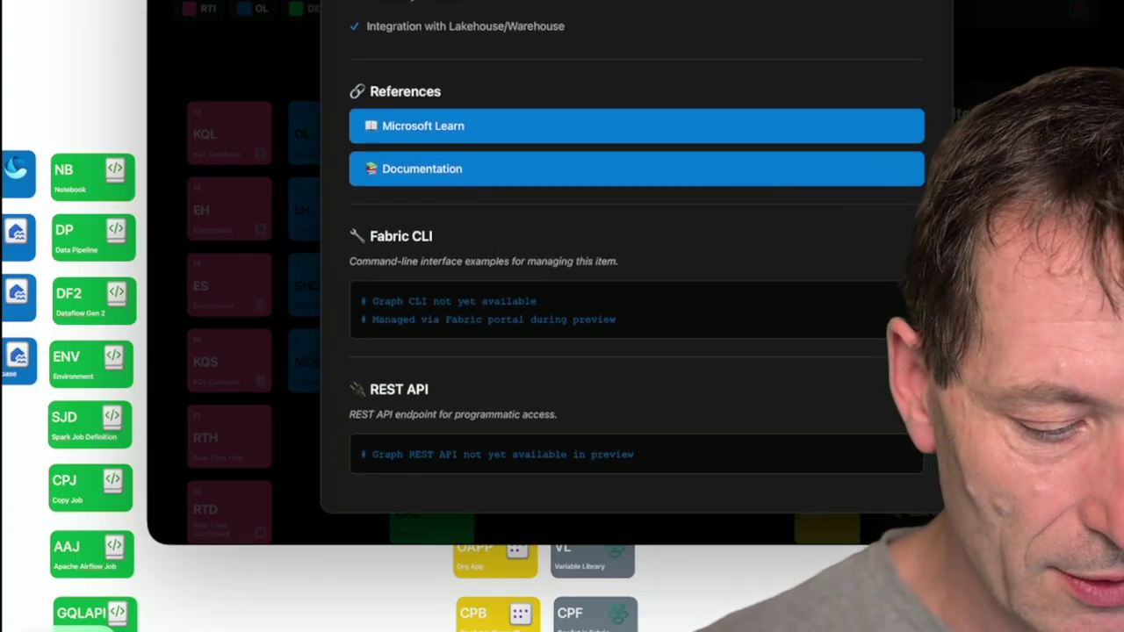
key(Escape)
key(Escape)
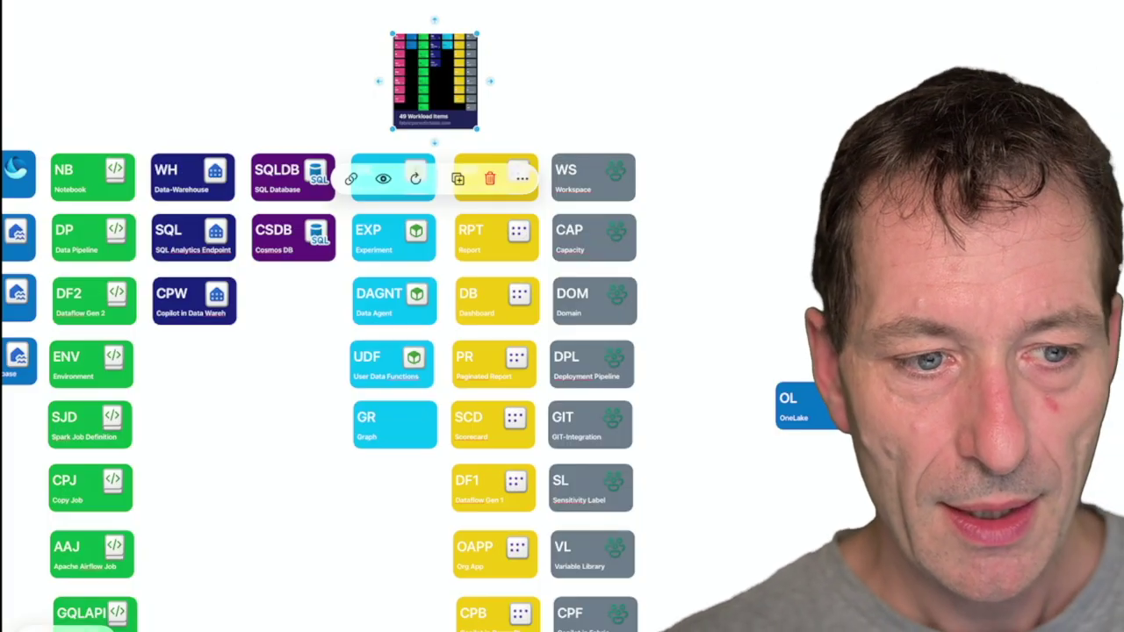
Draw a small black dot just beyond the tip of the curved Model arrow above the separate Graph card.
scroll(386, 317, right, 3)
scroll(386, 316, down, 2)
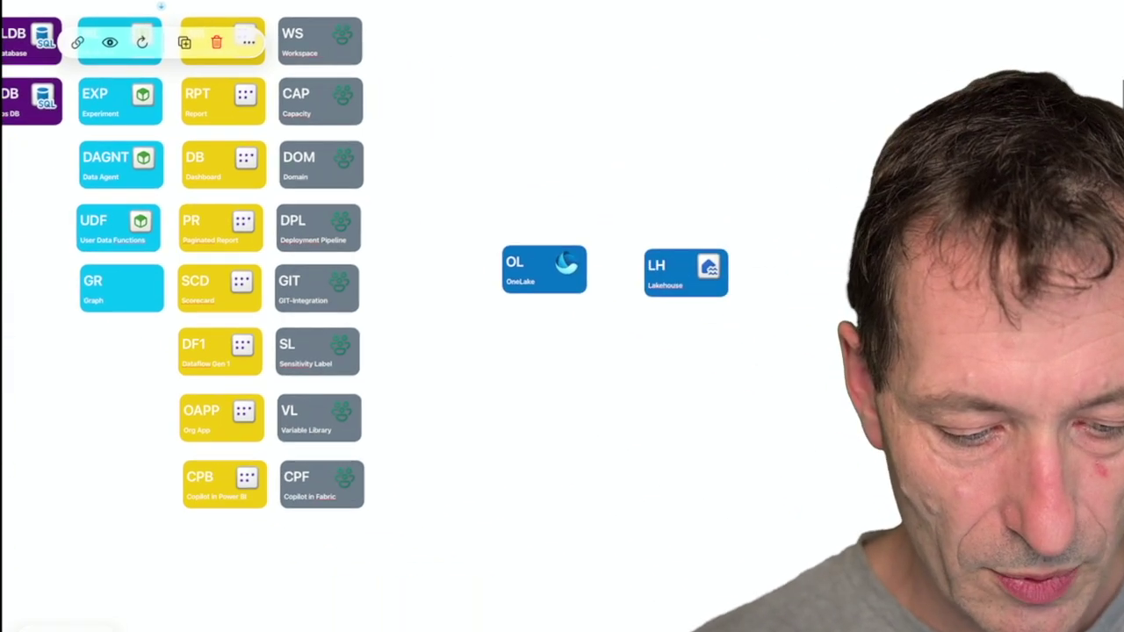
scroll(387, 316, up, 1)
scroll(386, 316, down, 1)
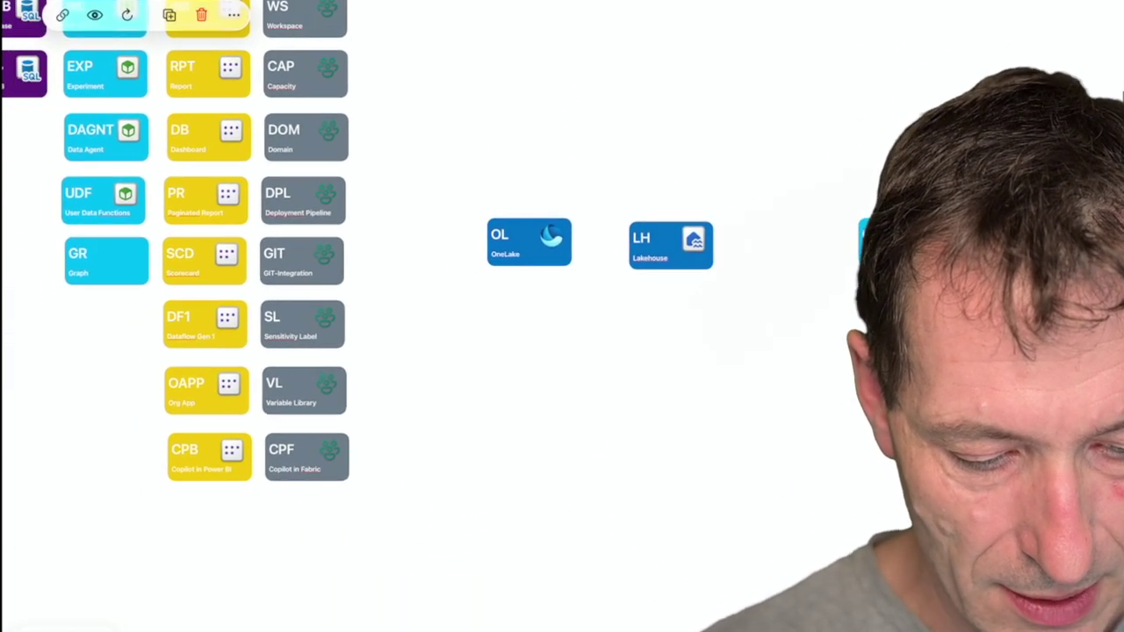
scroll(387, 317, down, 1)
scroll(387, 316, left, 1)
scroll(387, 316, right, 1)
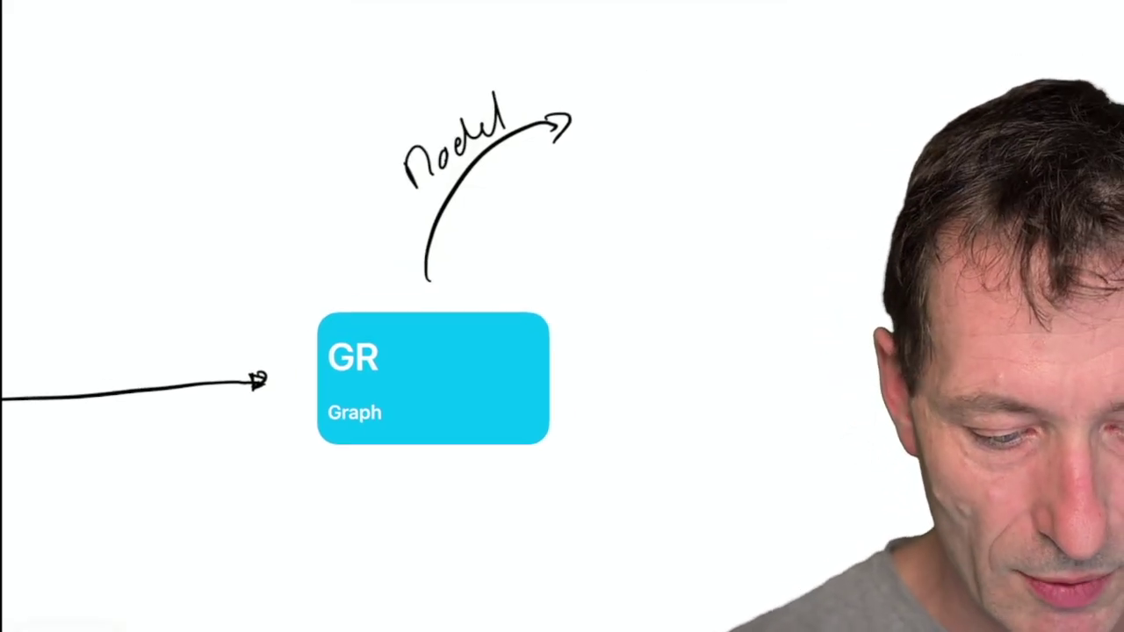
click(613, 62)
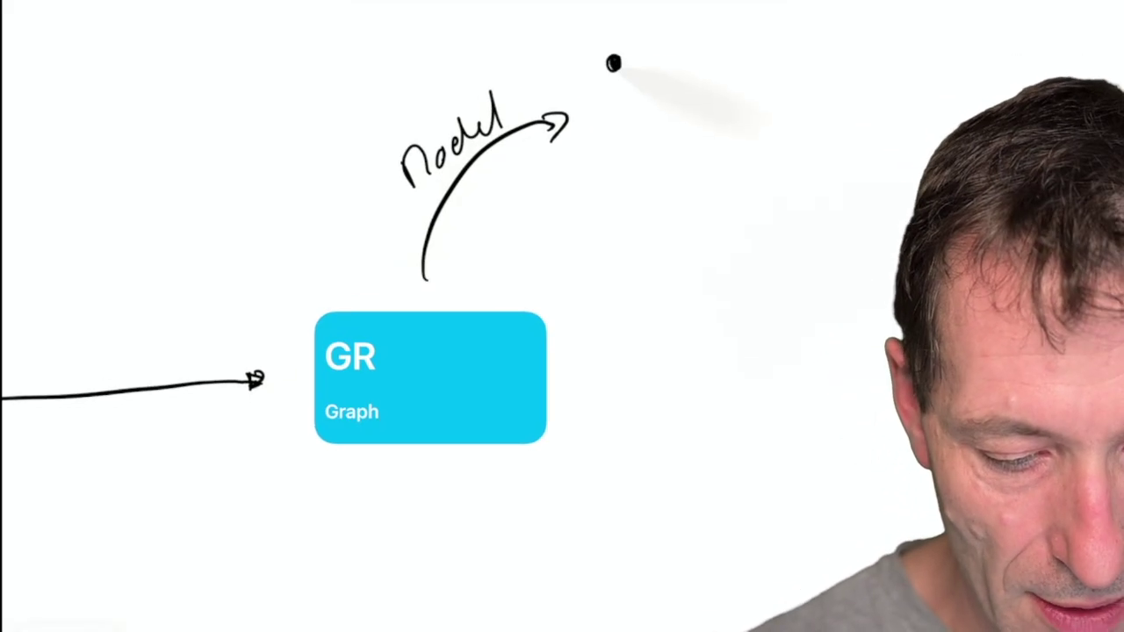